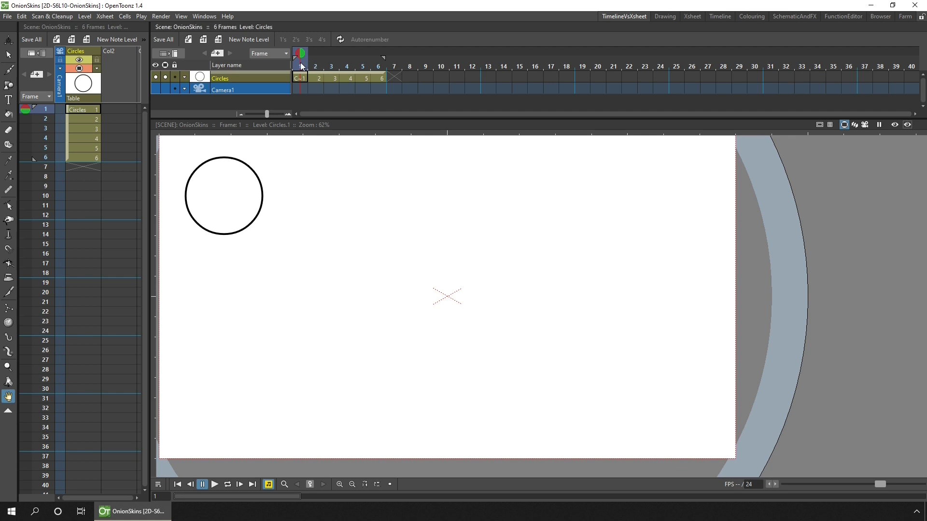
drag(334, 67, 297, 63)
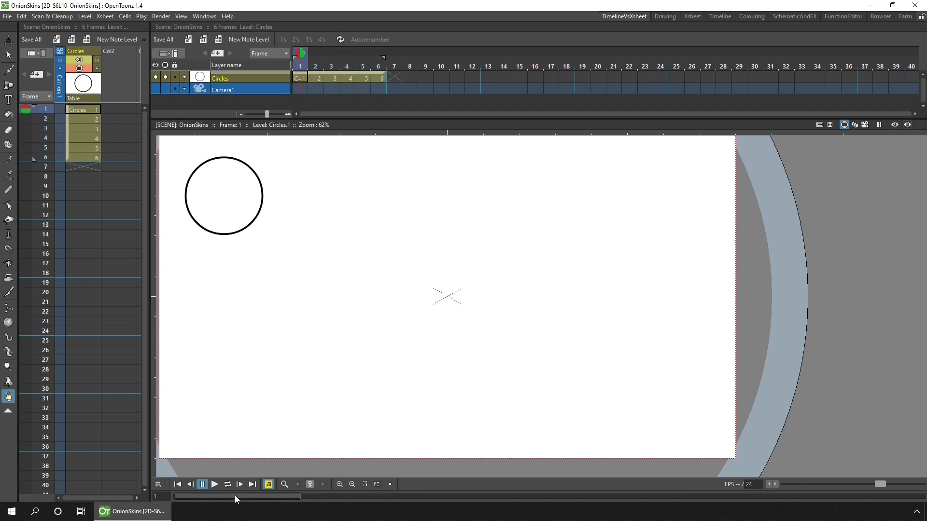
drag(270, 497, 189, 489)
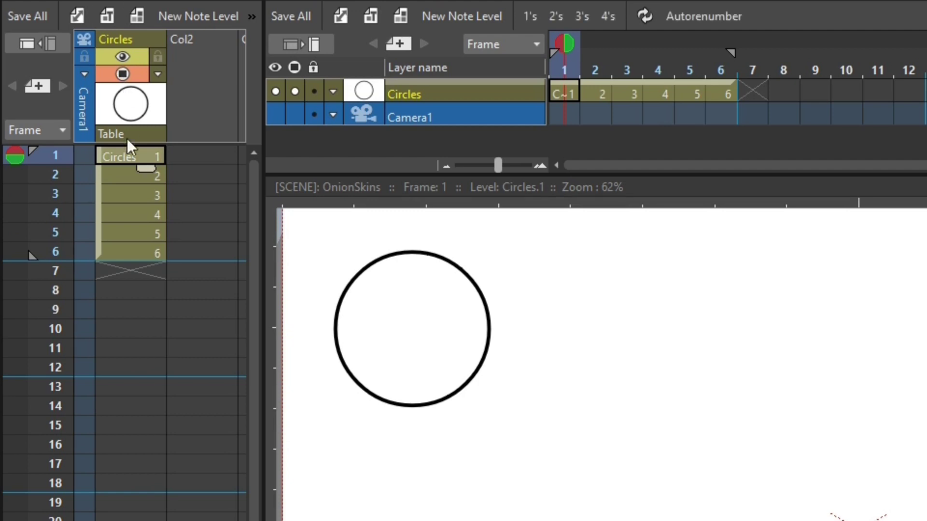
Select the frame 3 cell of the Circles column to display its middle circle
click(134, 195)
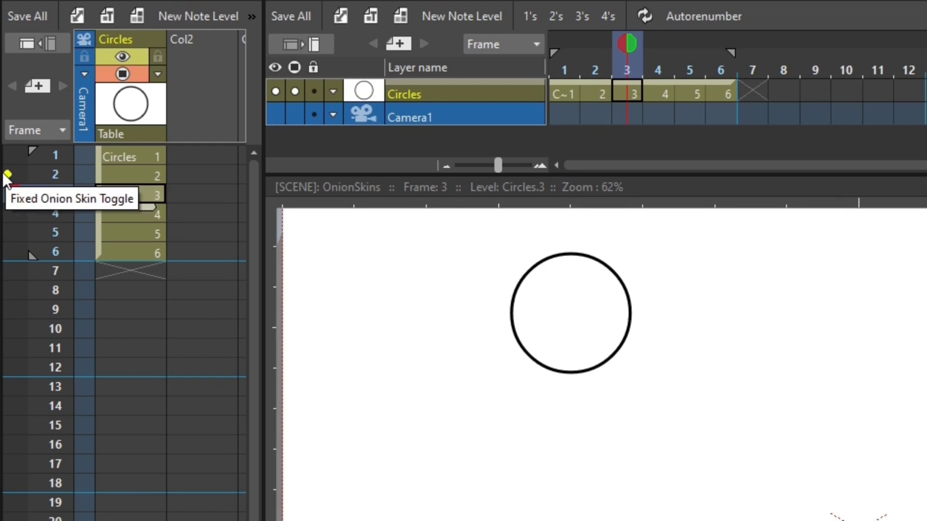
click(5, 175)
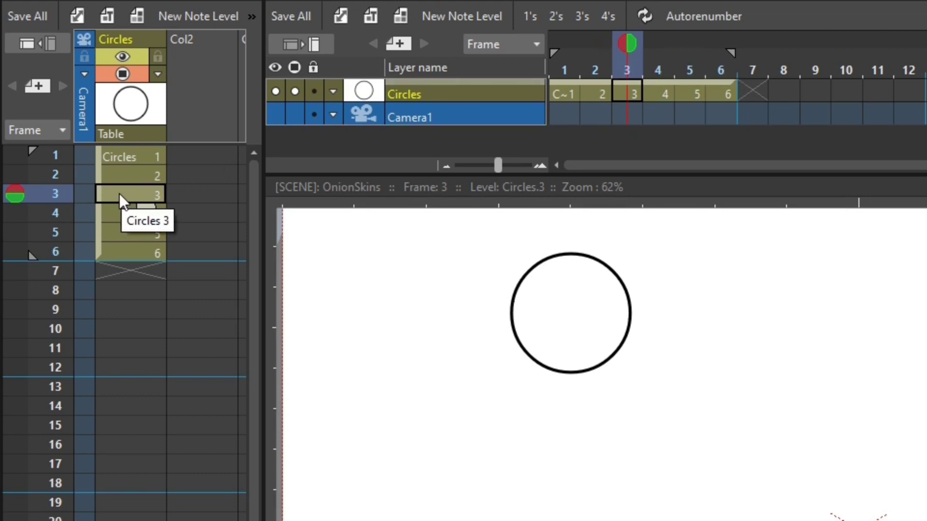
Pin frame 2 as a fixed onion skin, briefly pinning and then unpinning frame 4
click(14, 175)
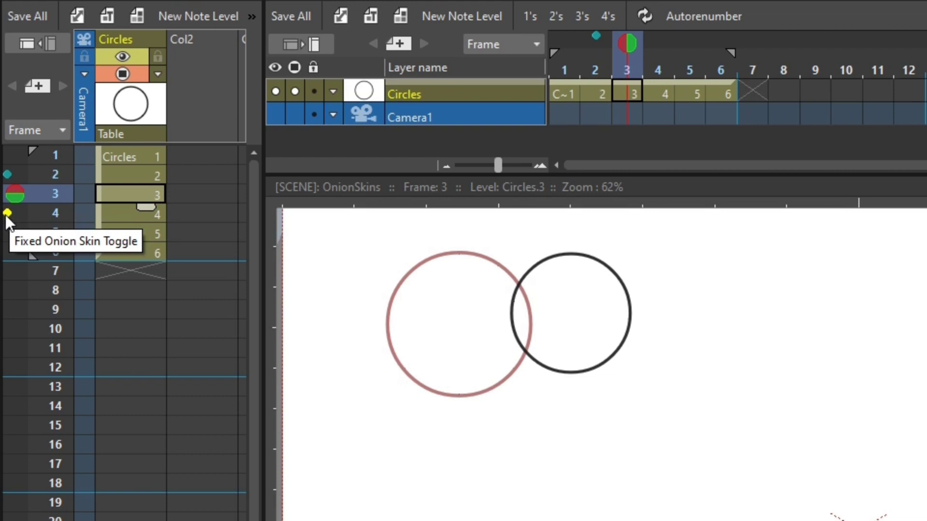
click(6, 214)
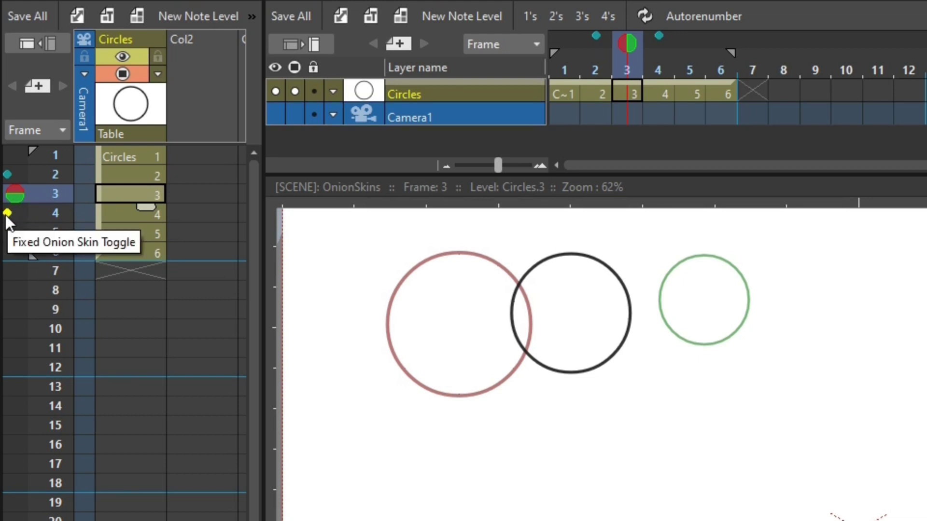
click(7, 213)
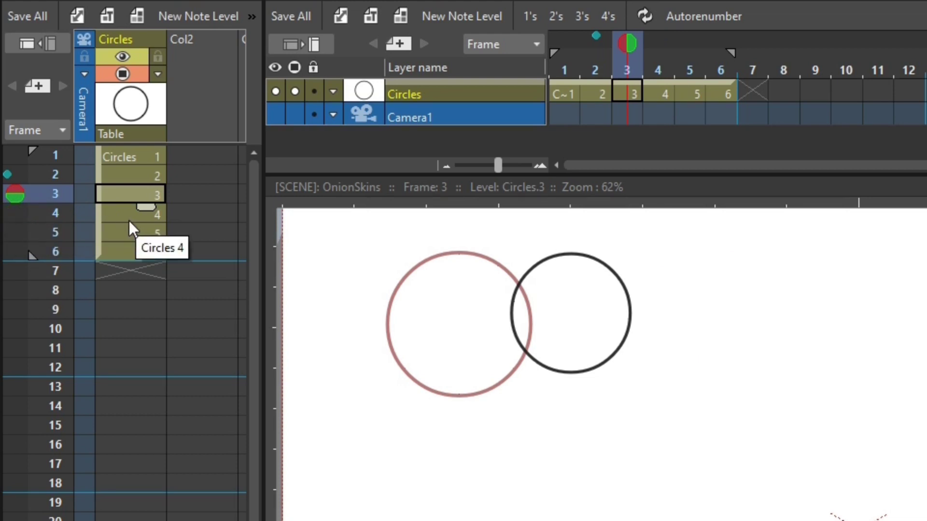
Step through frames 4, 5 and 6, then return to frame 3
click(56, 212)
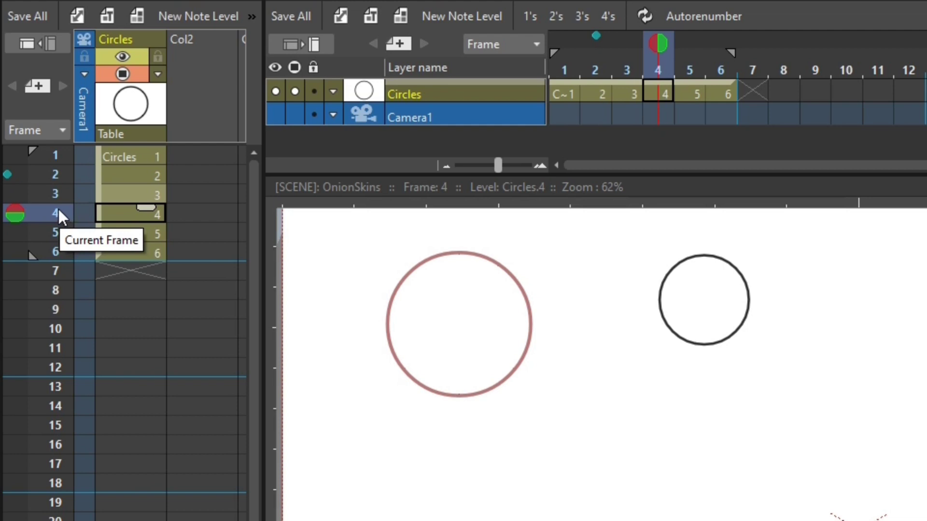
click(51, 229)
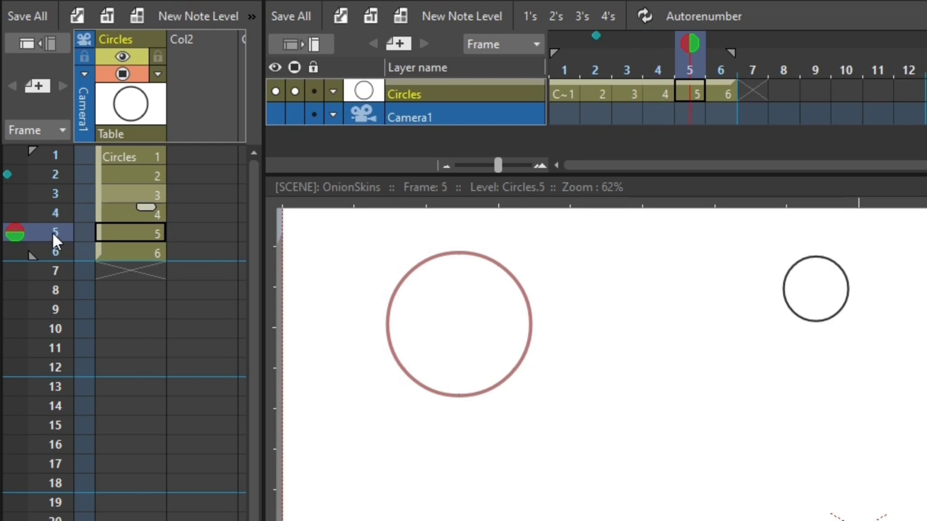
click(54, 248)
click(51, 234)
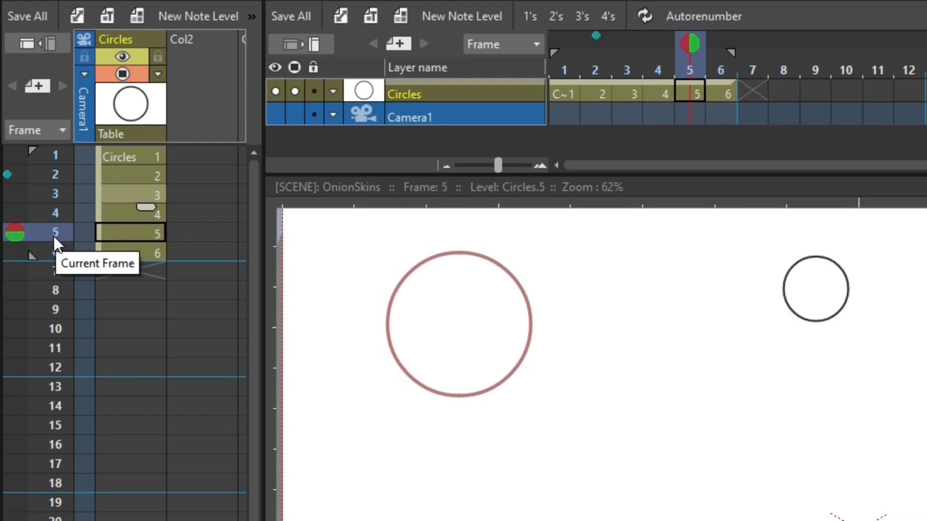
click(56, 193)
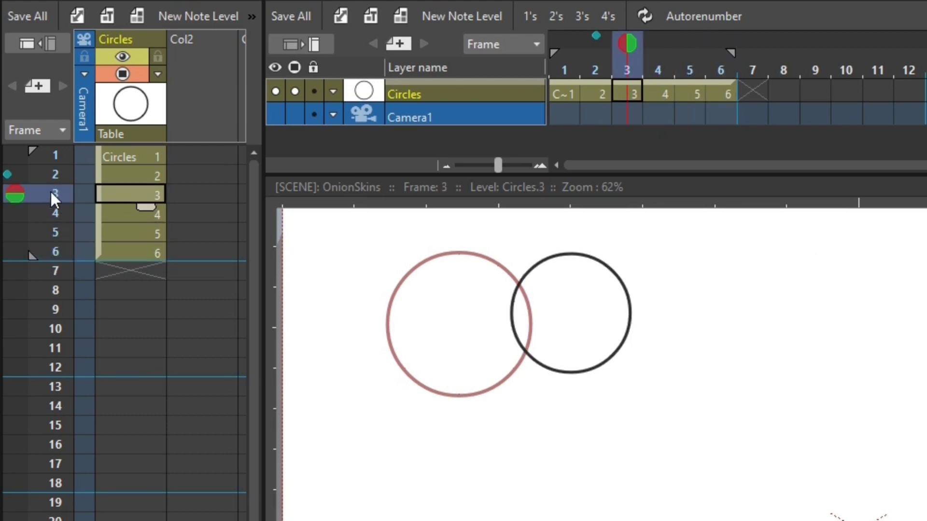
Replace the fixed frame 2 onion skin with relative onion skins covering frames 3–4 behind frame 5
click(8, 174)
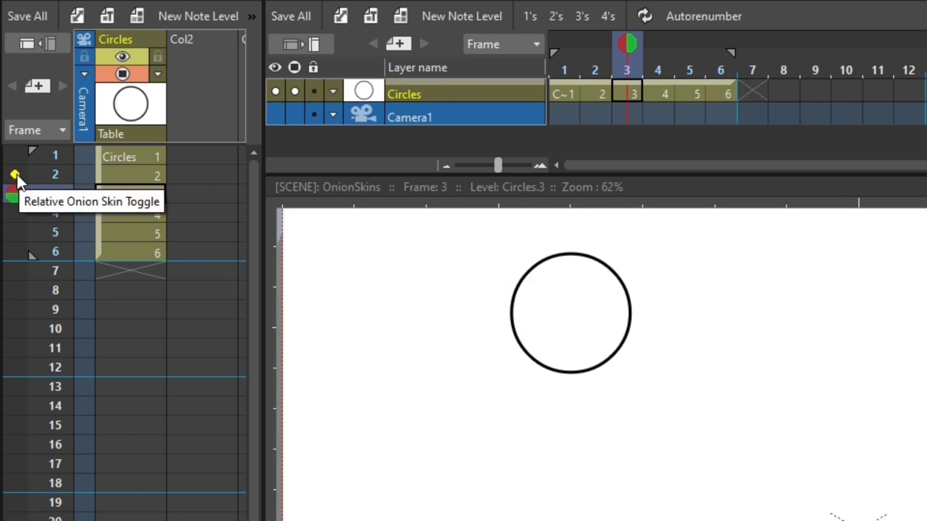
click(16, 174)
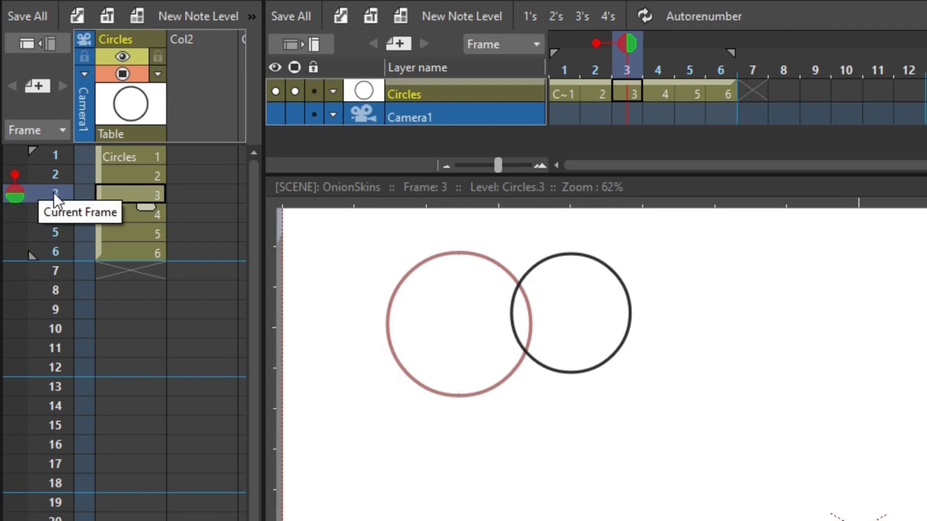
click(51, 212)
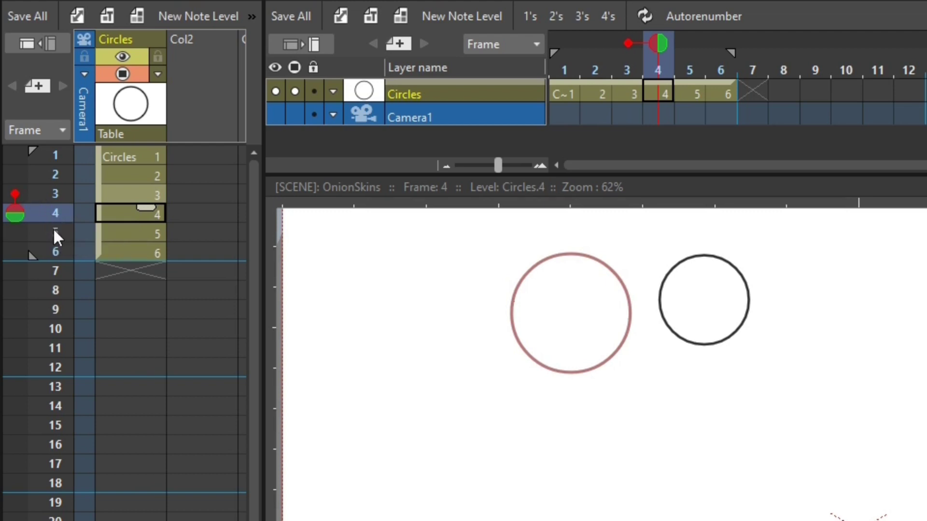
click(55, 230)
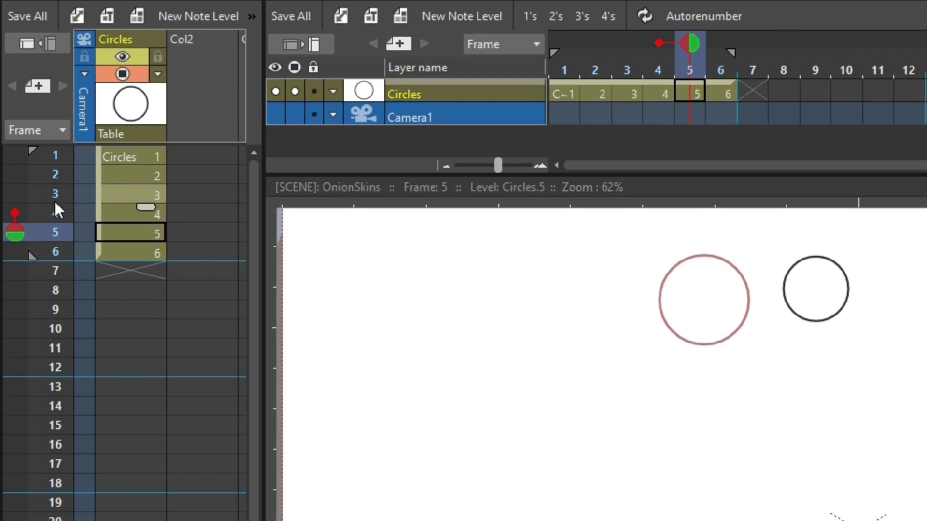
click(15, 195)
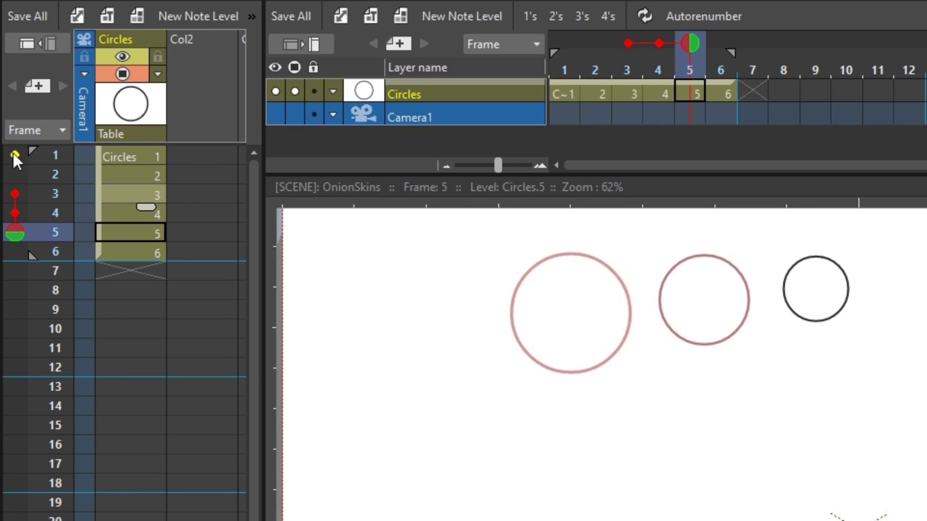
Extend relative onion skins back to frame 1, scrub the frames, then switch every previous-frame skin off
drag(13, 152, 13, 191)
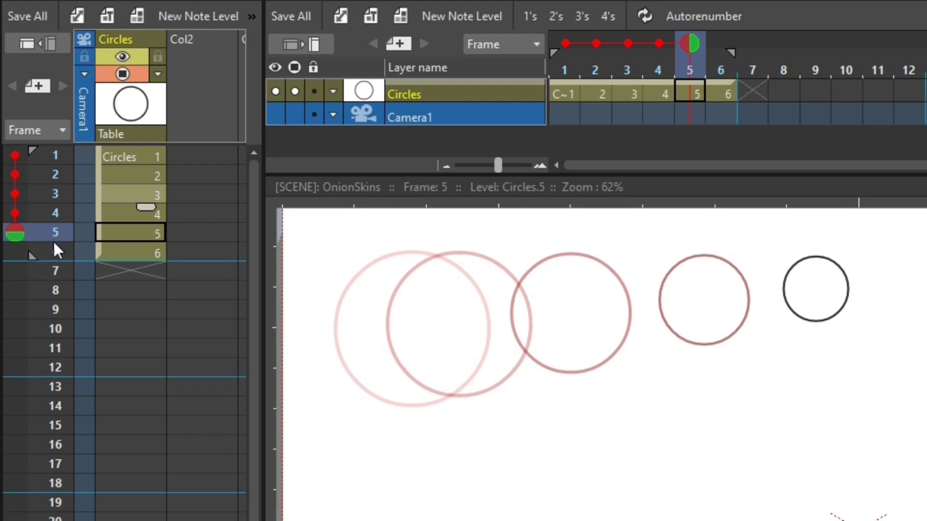
mouse_move(53, 241)
mouse_down()
mouse_move(57, 349)
mouse_move(66, 211)
mouse_move(40, 297)
mouse_move(50, 338)
mouse_move(52, 237)
mouse_up()
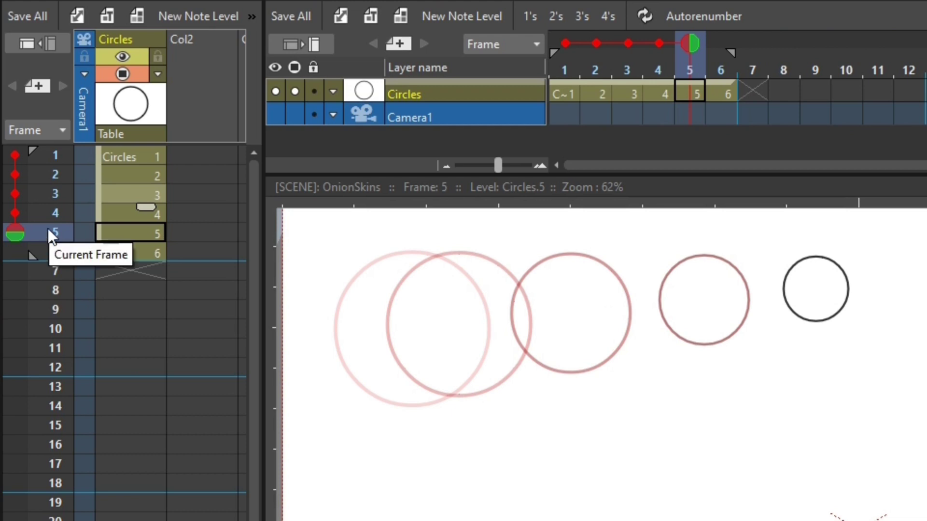
drag(16, 157, 9, 240)
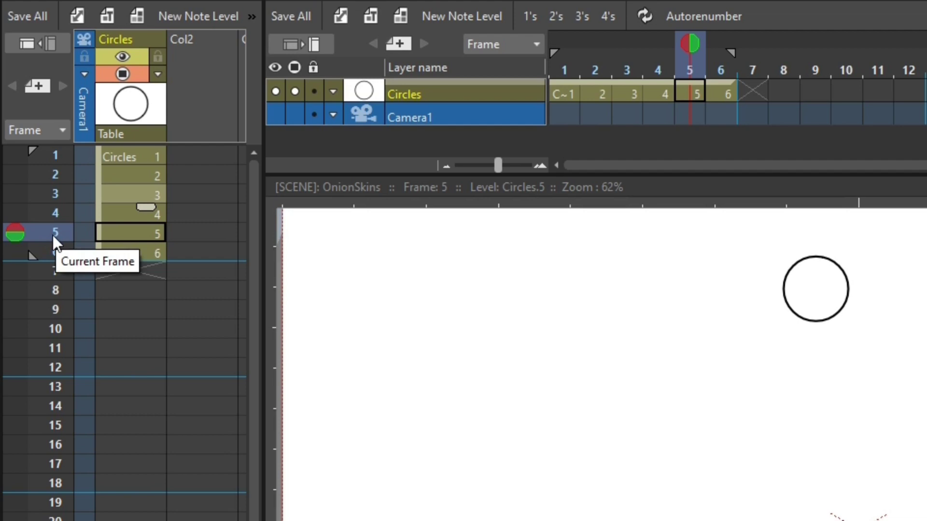
Try a fixed onion skin at frame 1 and a relative one, scrub, then turn both off
click(7, 156)
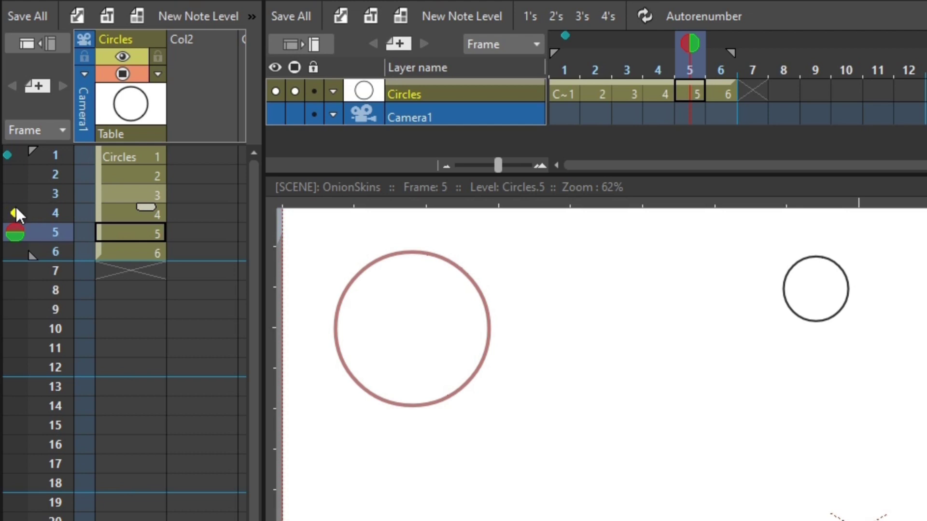
click(15, 213)
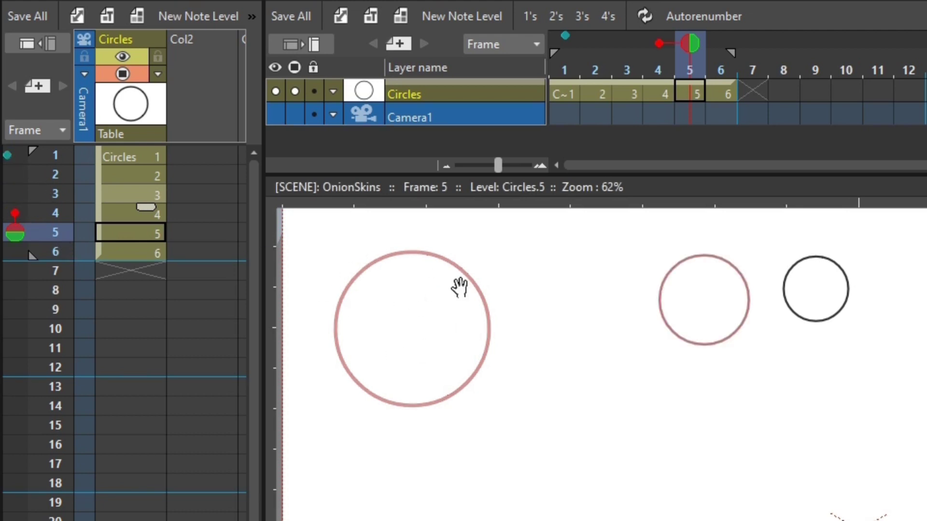
mouse_move(55, 225)
mouse_down()
mouse_move(56, 193)
mouse_move(59, 213)
mouse_up()
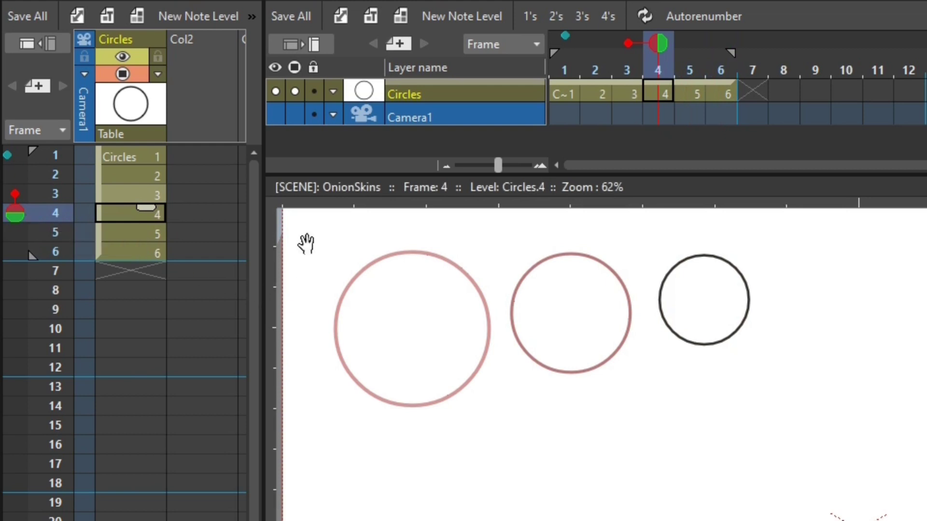
click(7, 155)
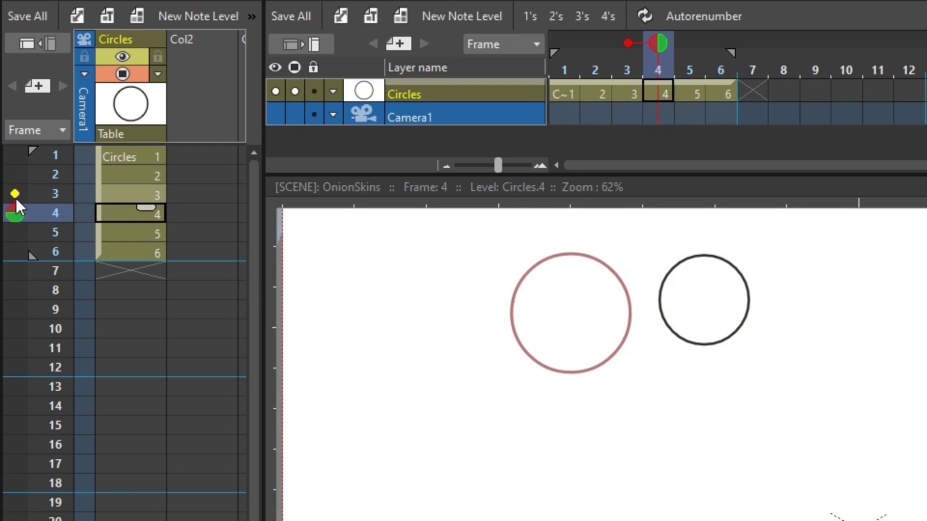
click(15, 194)
At frame 1, turn off the Circles column's Preview Visible and Camstand toggles
click(58, 152)
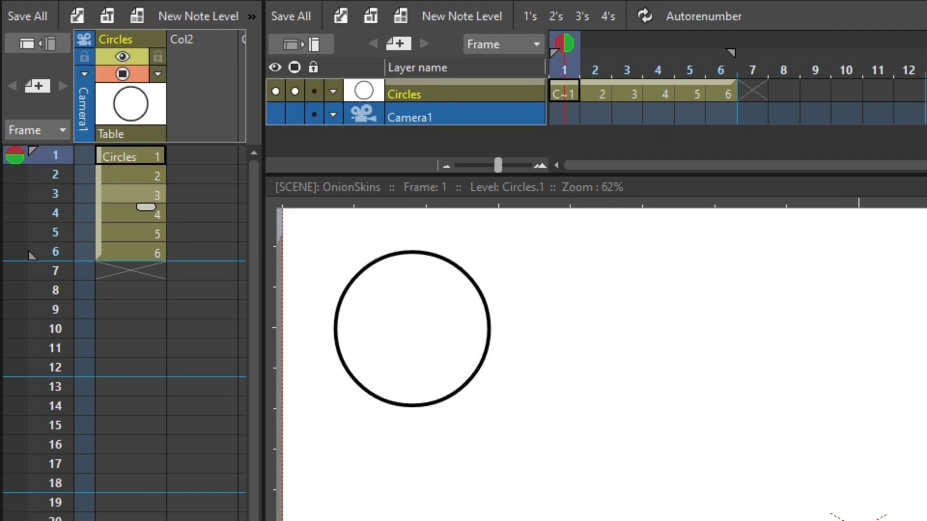
click(123, 74)
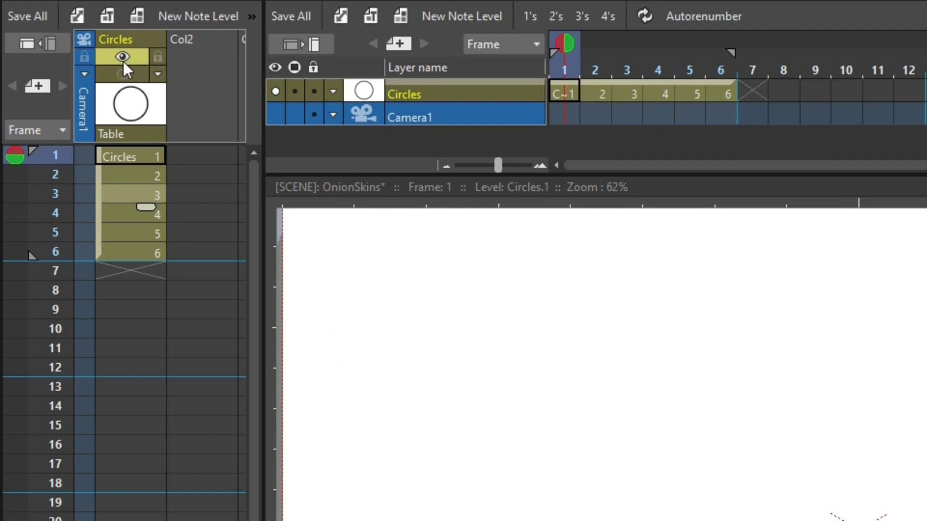
click(123, 57)
Create a new raster level named Demo and brush a circle on frame 1
click(108, 18)
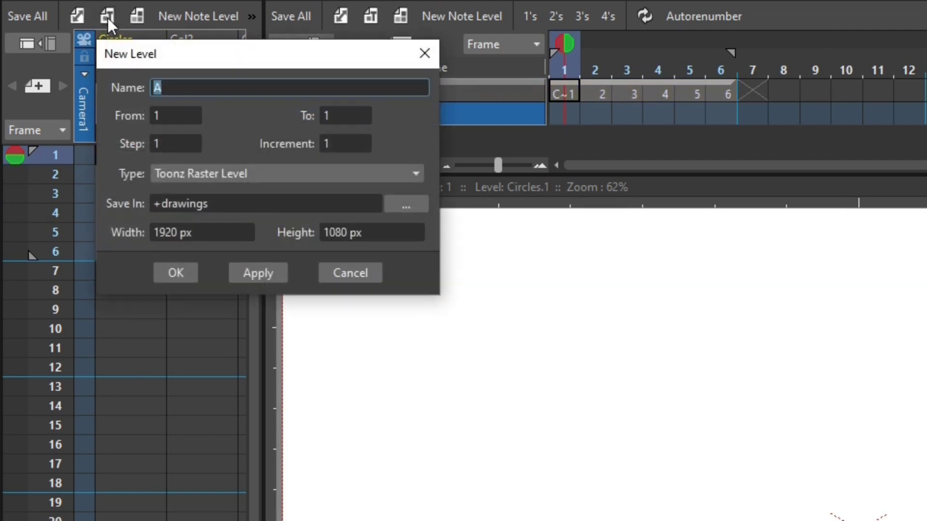
text(Demo)
click(185, 267)
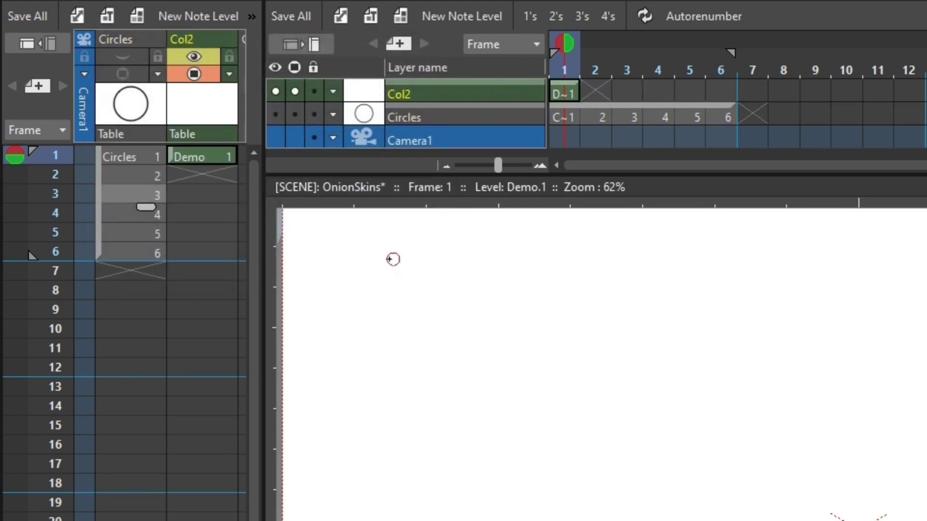
mouse_move(406, 240)
mouse_down()
mouse_move(375, 248)
mouse_move(401, 420)
mouse_up()
drag(475, 404, 386, 239)
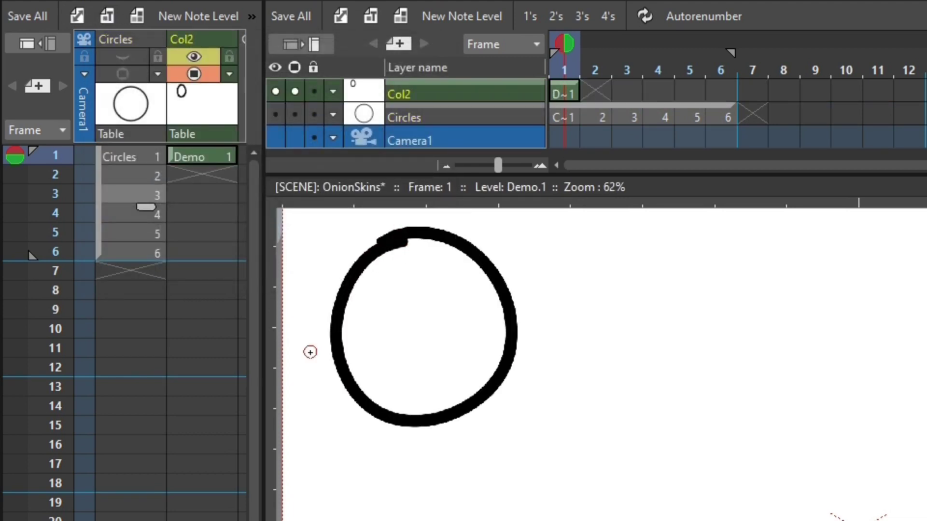
Draw a second circle, move it to frame 3, and create a blank drawing on frame 2
click(209, 173)
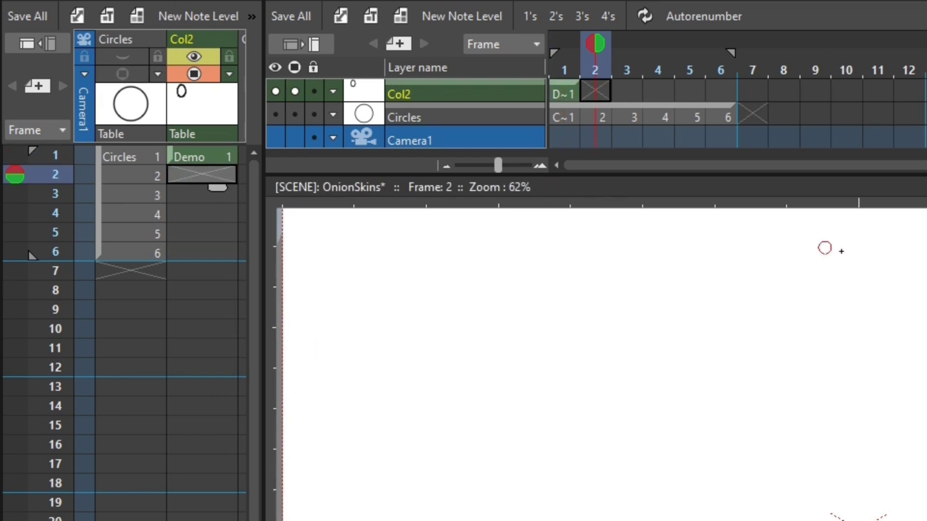
mouse_move(864, 241)
mouse_down()
mouse_move(729, 331)
mouse_move(860, 239)
mouse_up()
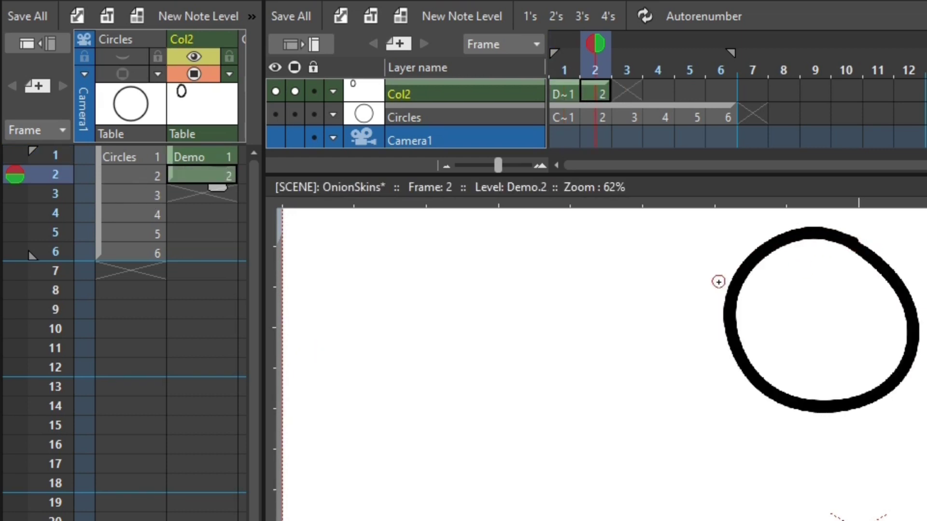
drag(169, 169, 172, 190)
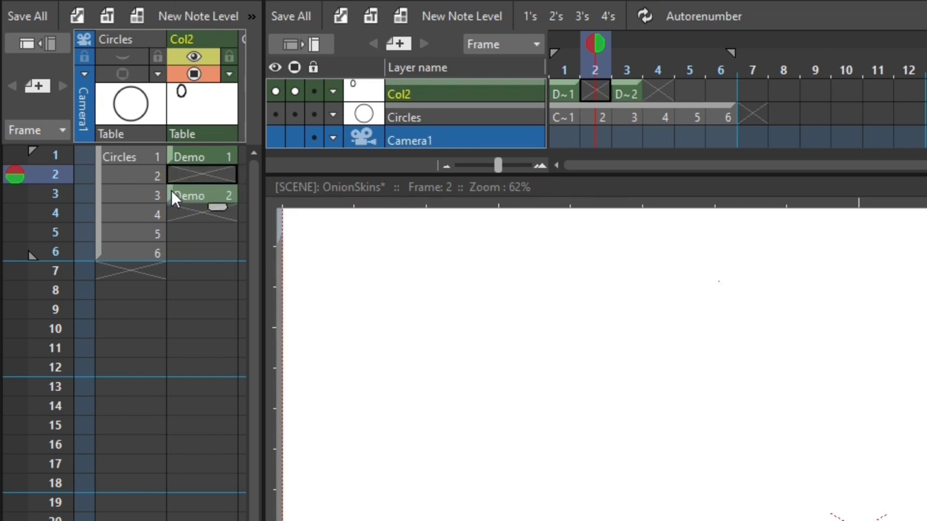
right_click(210, 173)
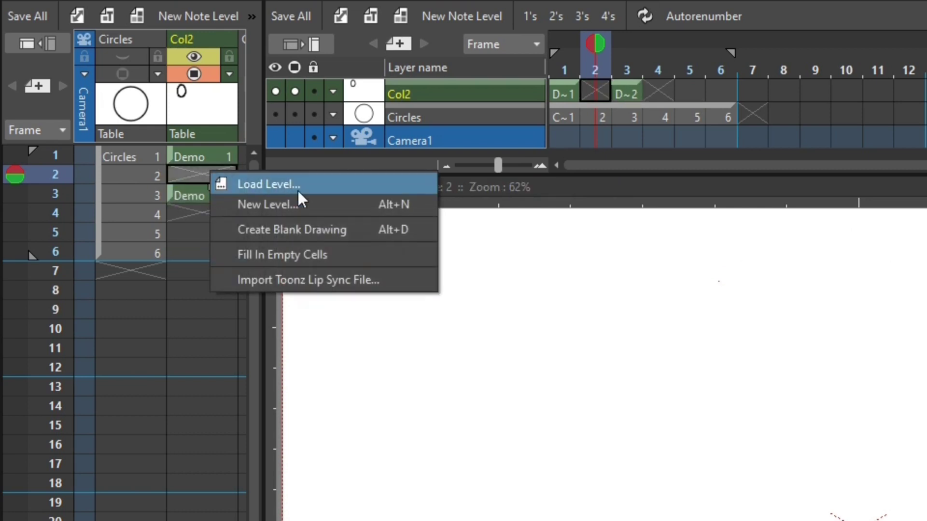
click(357, 228)
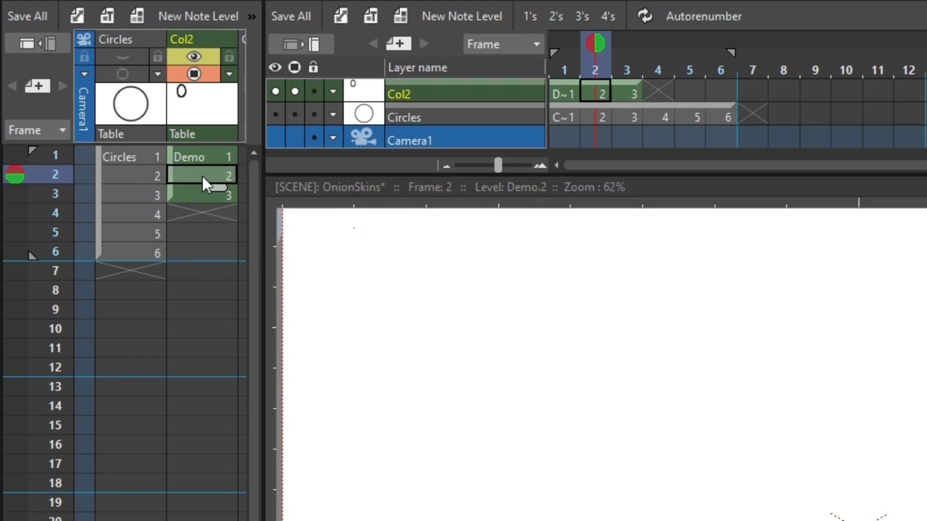
click(209, 159)
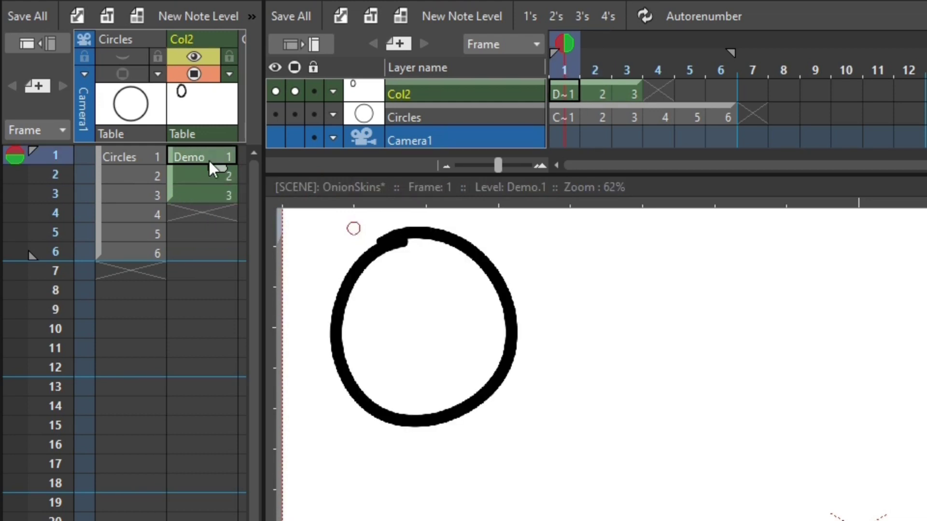
With onion skins of frames 1 and 3 on, brush an in-between circle on Demo frame 2, then scrub
click(190, 193)
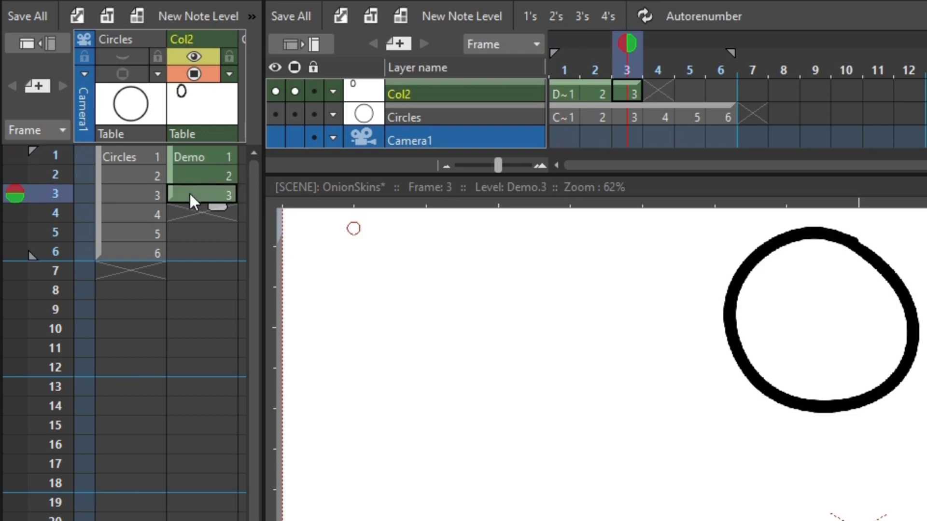
click(195, 171)
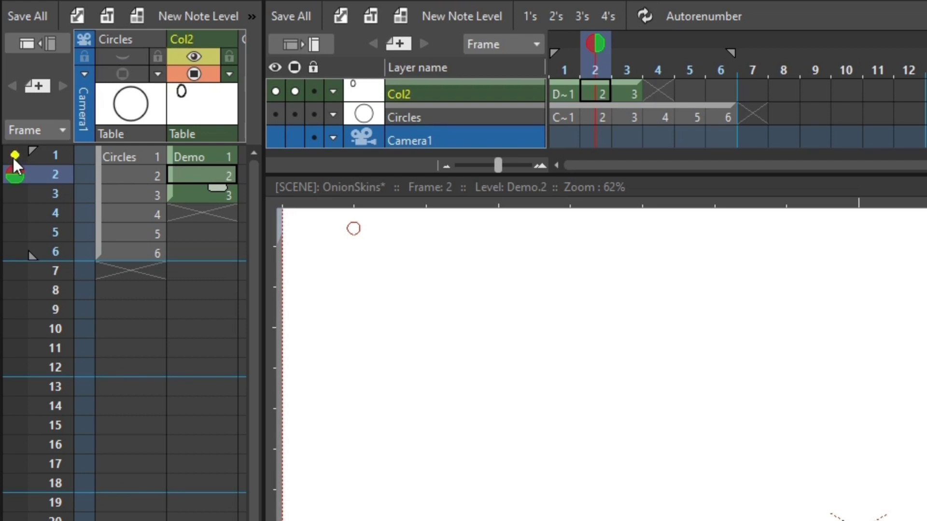
click(13, 195)
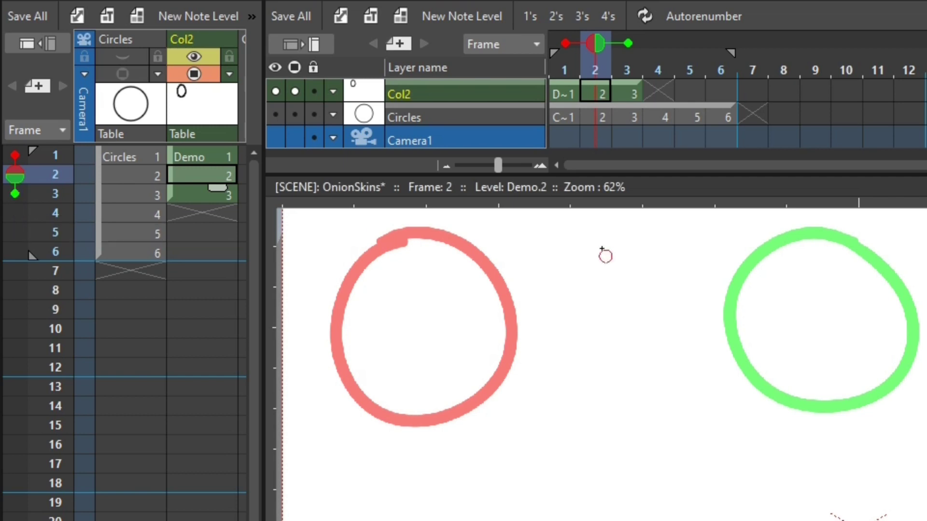
mouse_move(637, 232)
mouse_down()
mouse_move(667, 396)
mouse_move(642, 231)
mouse_up()
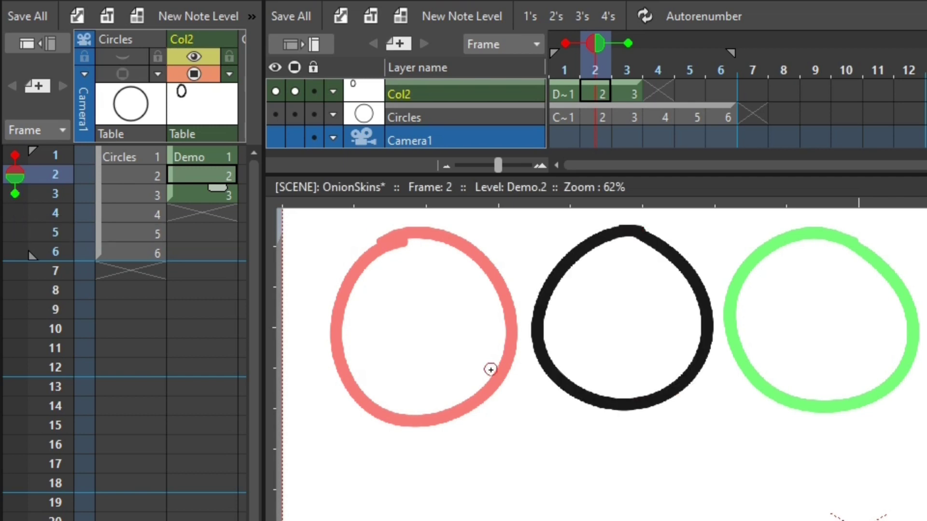
drag(561, 65, 592, 62)
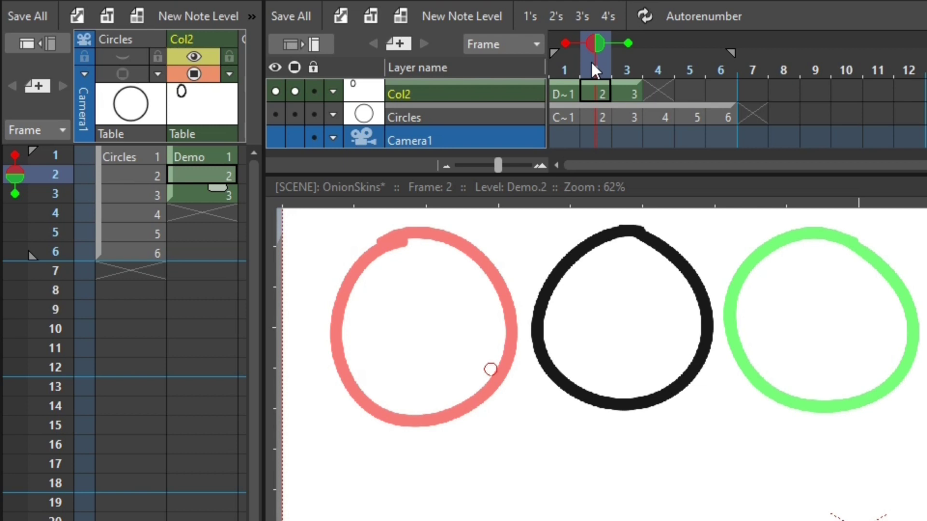
right_click(48, 177)
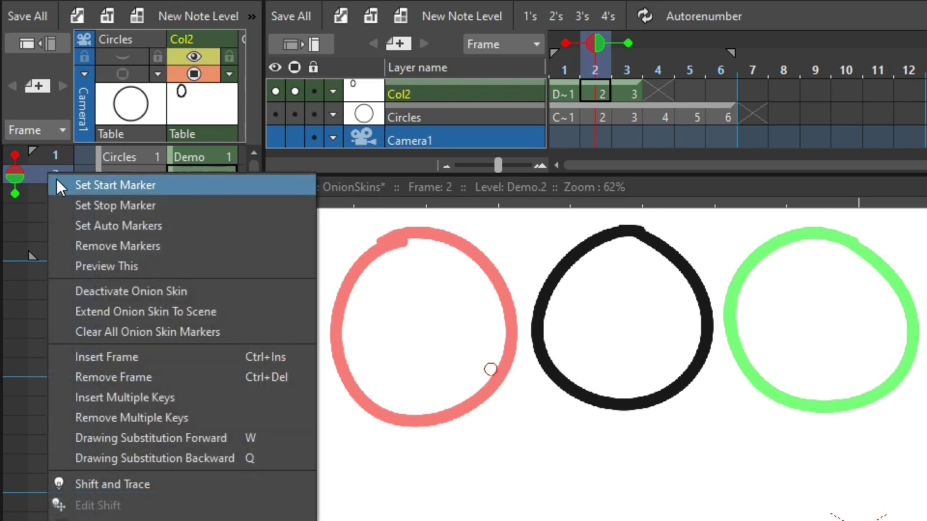
click(209, 290)
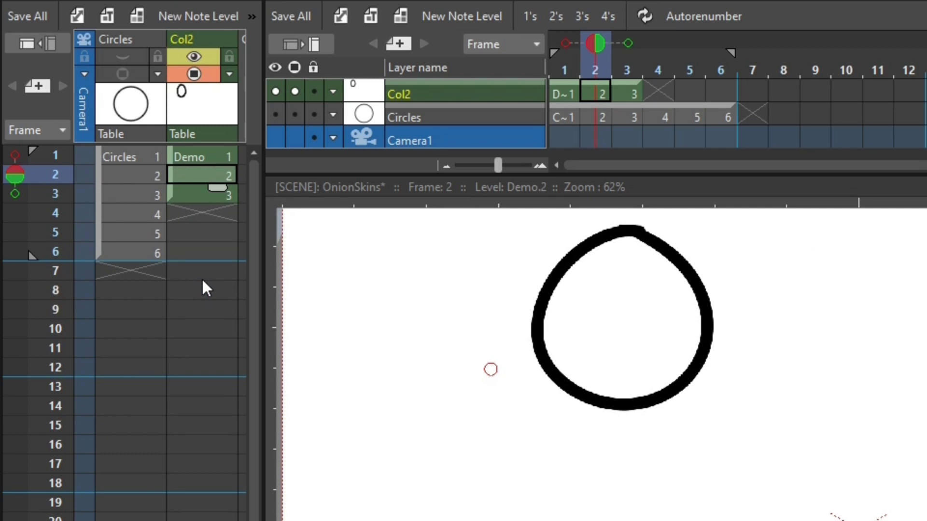
right_click(45, 171)
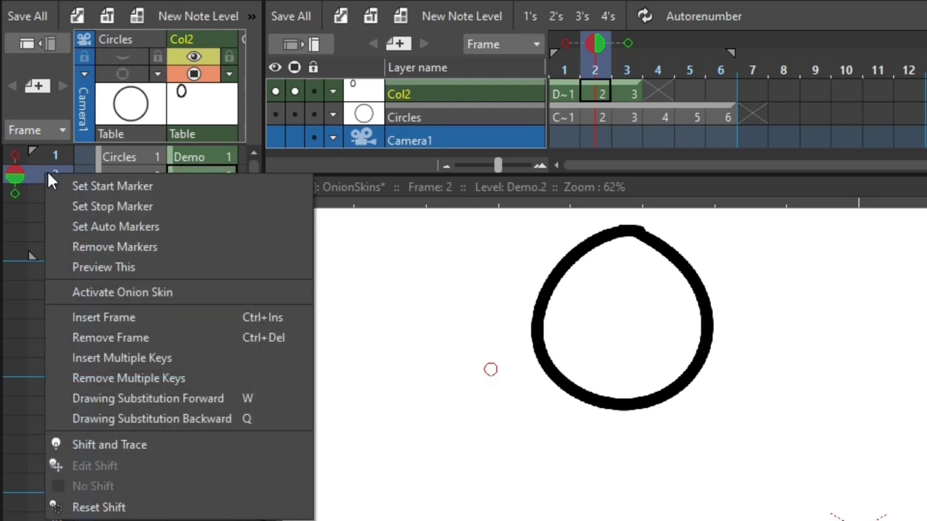
click(182, 293)
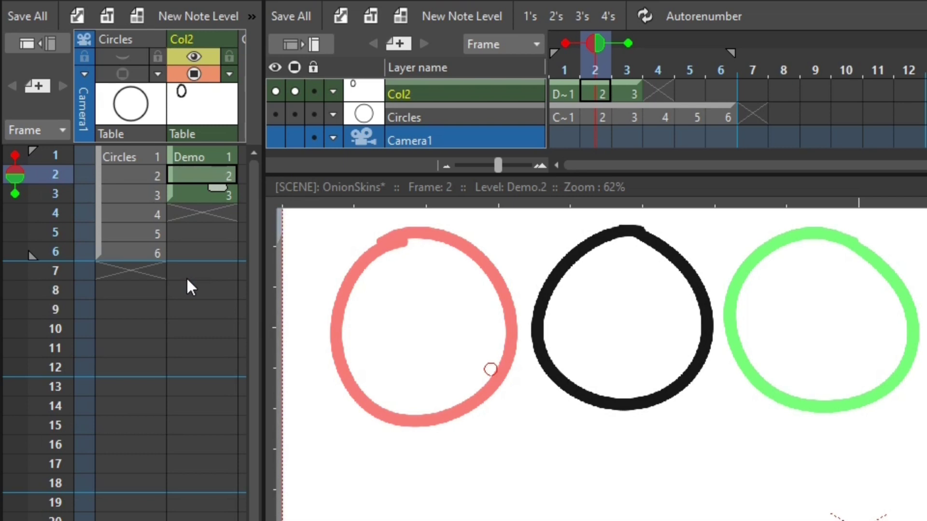
click(15, 176)
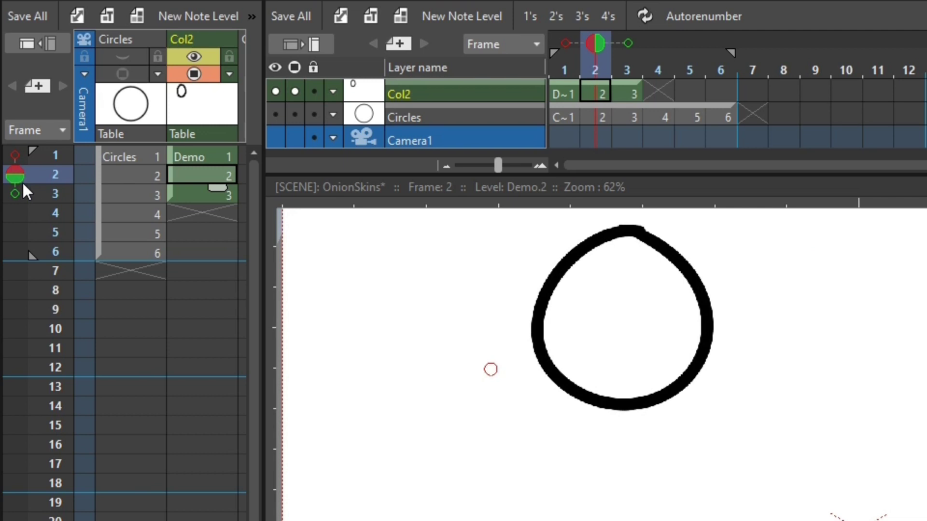
click(17, 172)
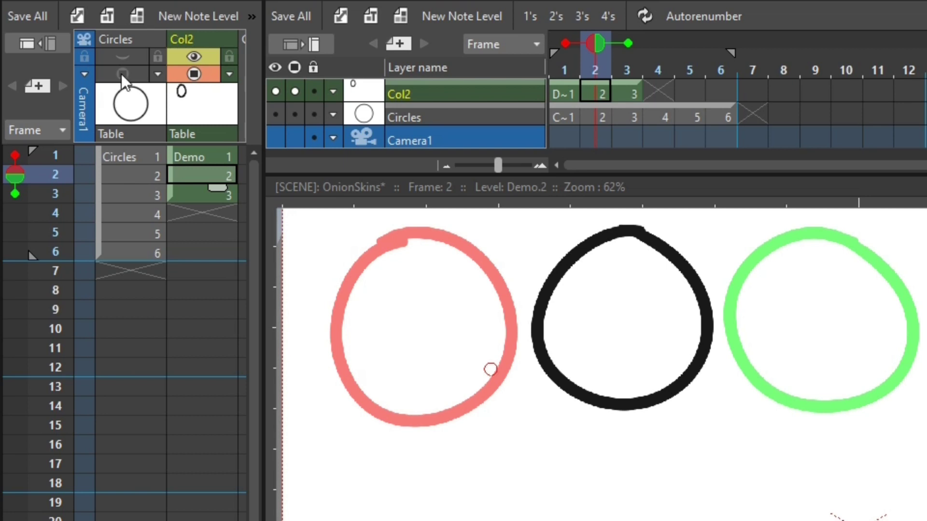
Show the Circles column again and move the Demo frame 1 circle lower on the canvas
click(121, 58)
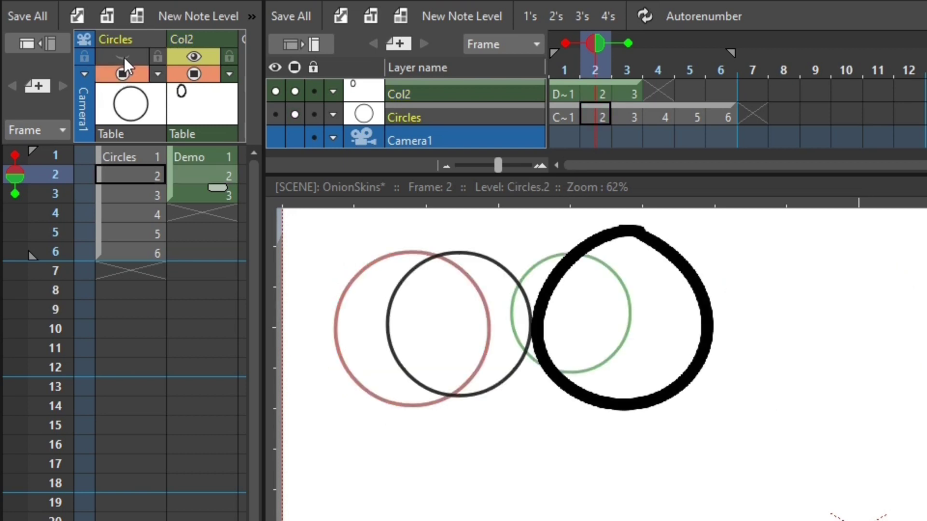
click(123, 57)
click(209, 152)
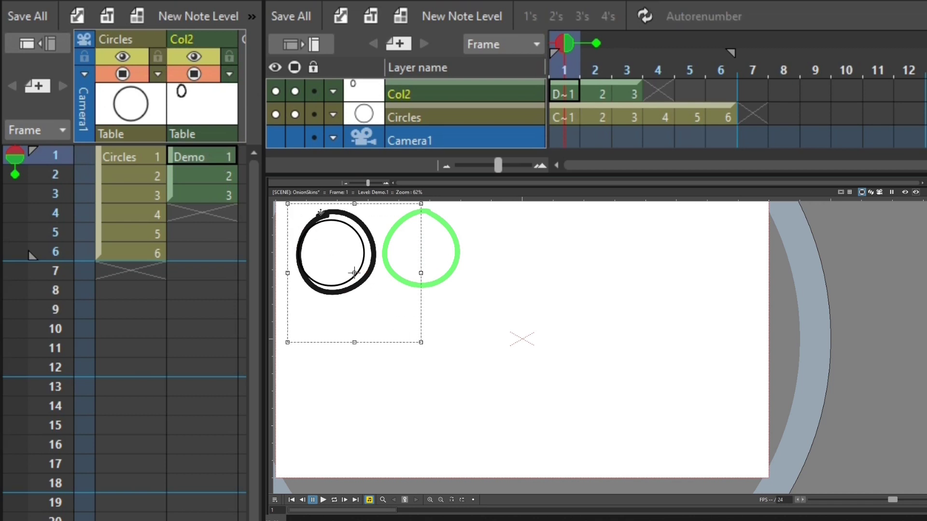
drag(321, 212, 322, 349)
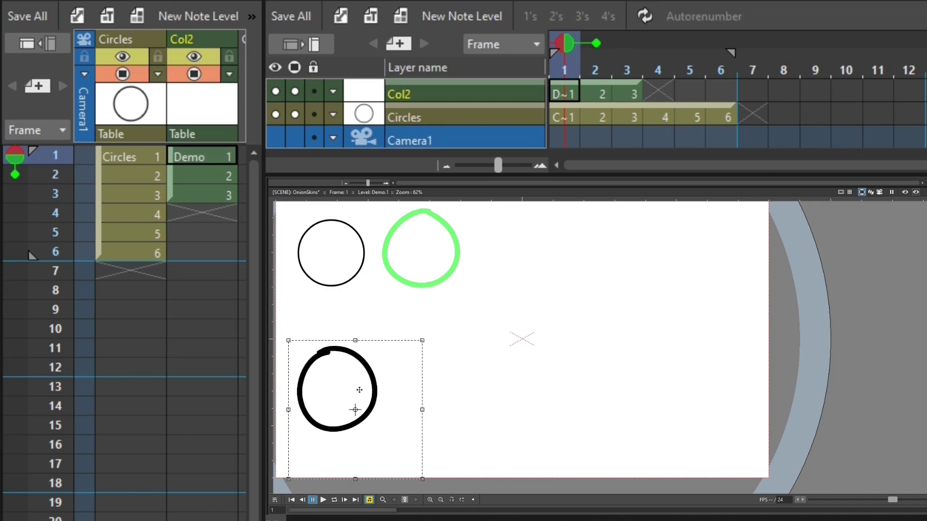
Move the Demo frame 2 and 3 circles lower too, then check frames 1 and 2
key(Down)
drag(443, 292, 454, 433)
click(215, 193)
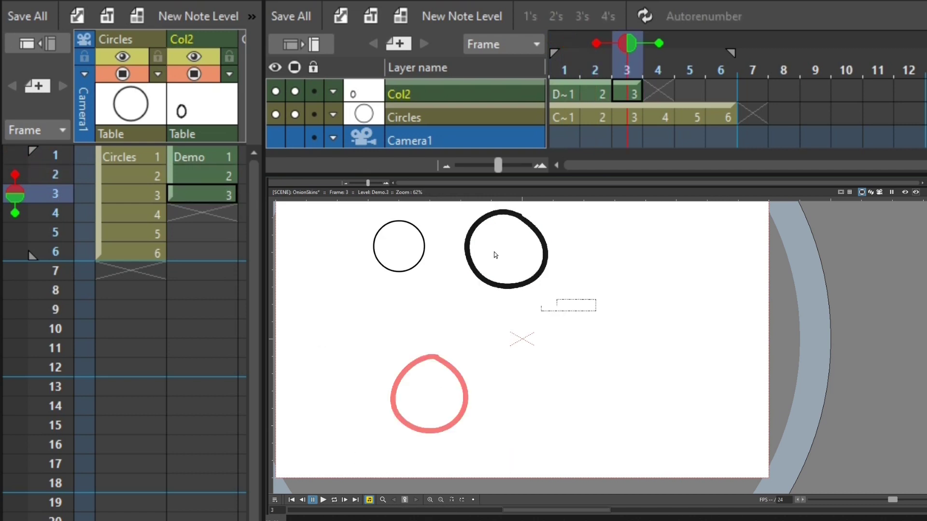
drag(495, 255, 517, 393)
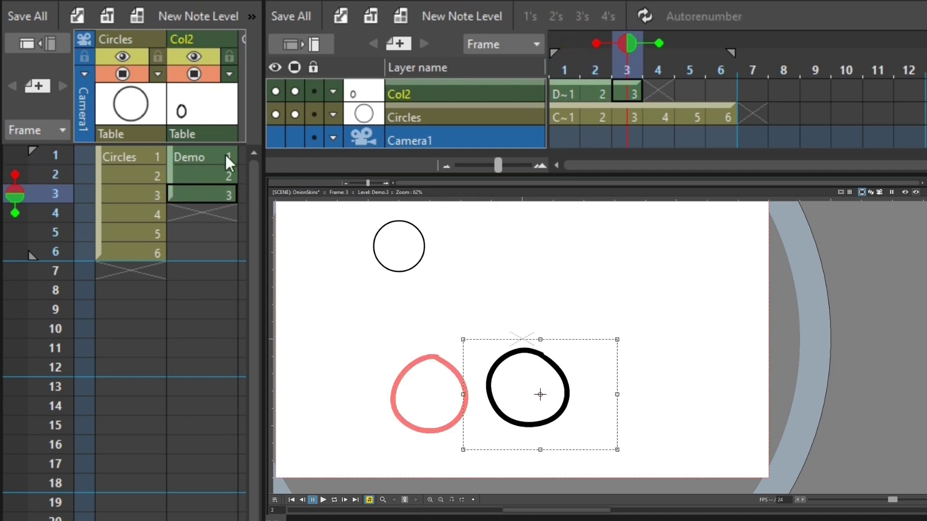
click(174, 163)
click(179, 172)
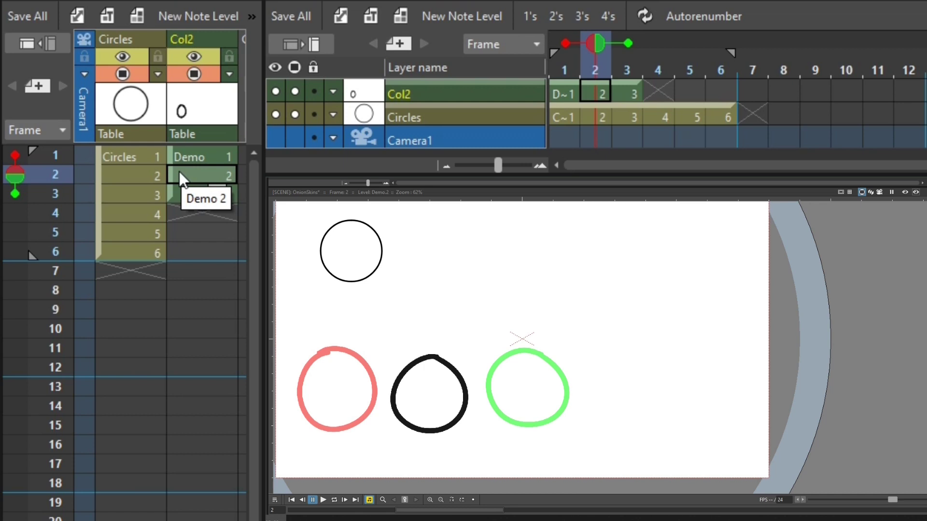
right_click(45, 198)
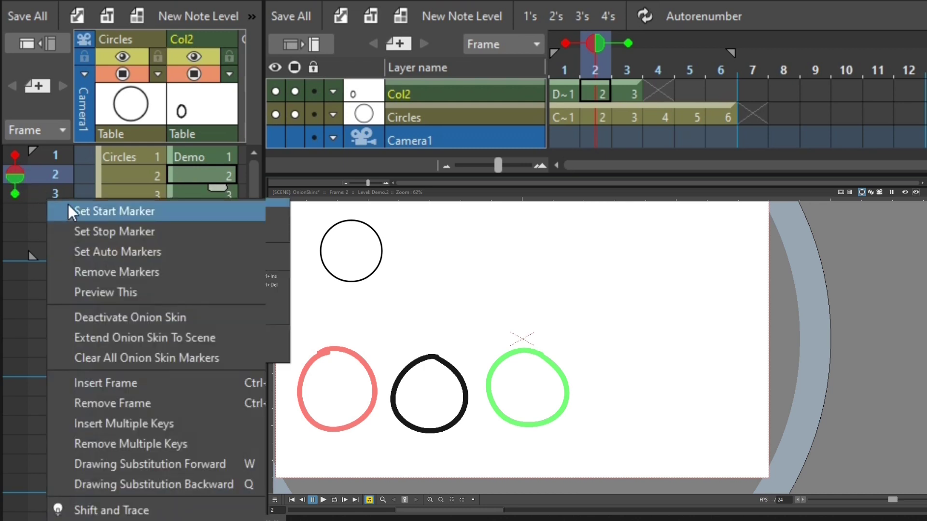
click(230, 337)
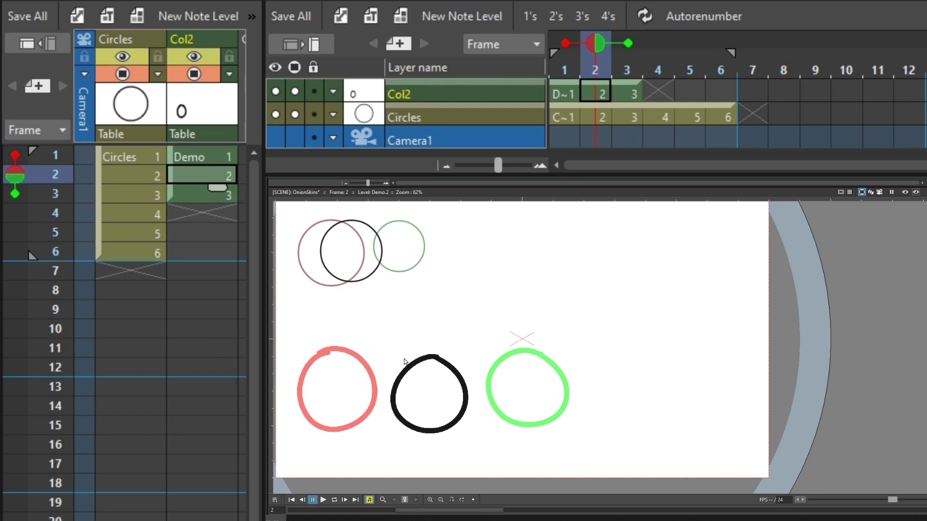
click(53, 194)
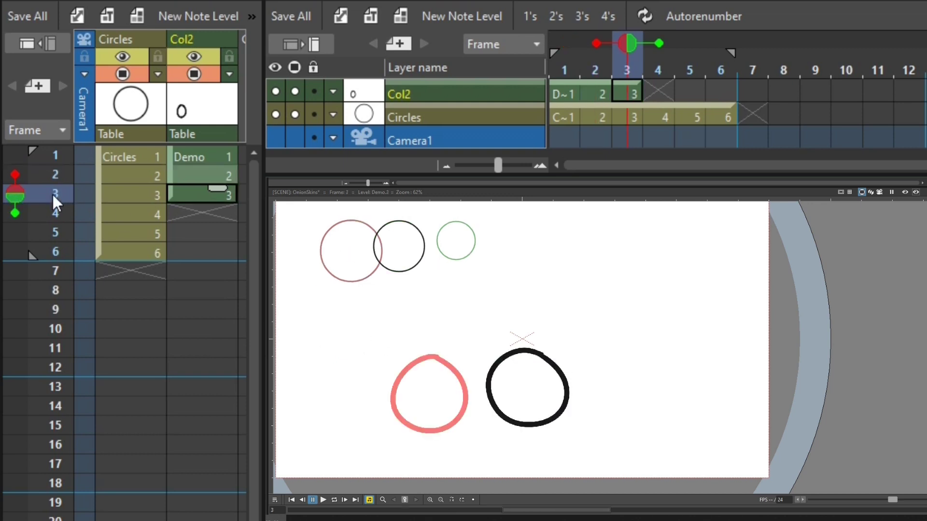
click(53, 209)
click(56, 235)
click(53, 212)
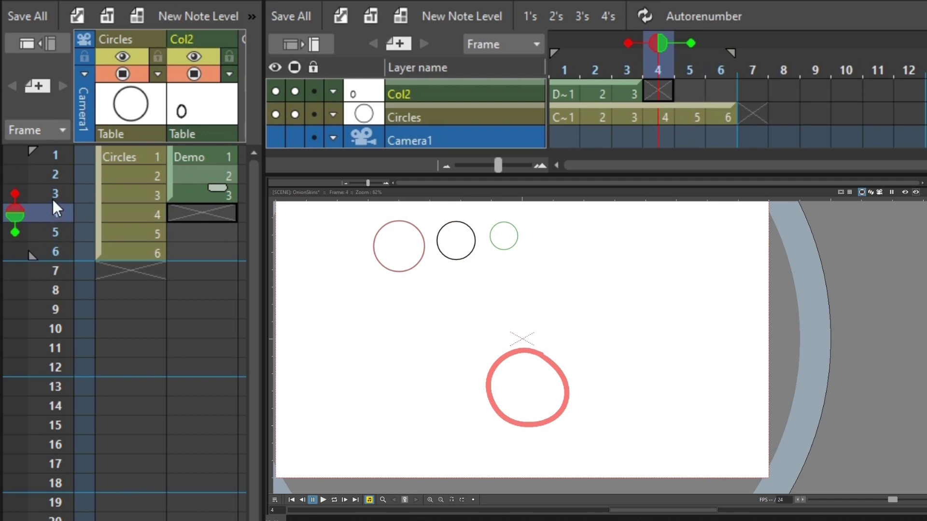
click(54, 193)
click(54, 174)
click(54, 153)
click(57, 170)
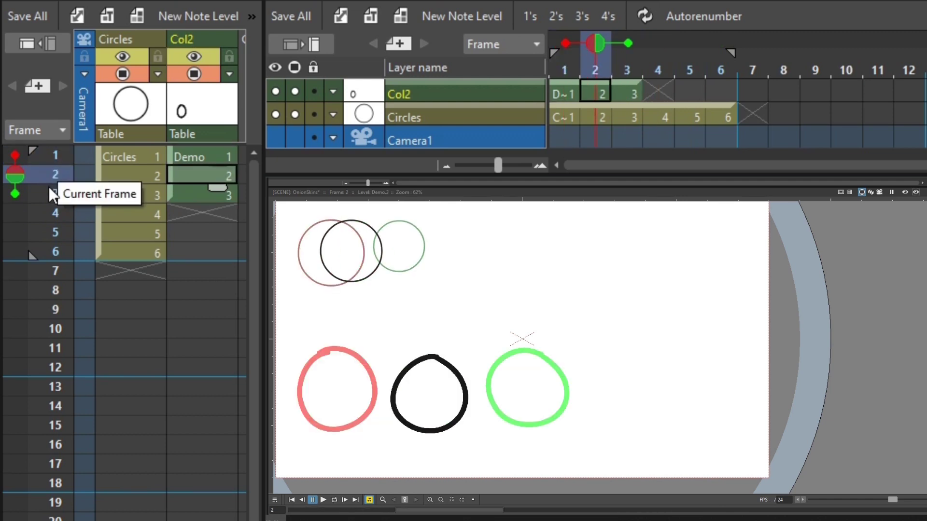
right_click(49, 192)
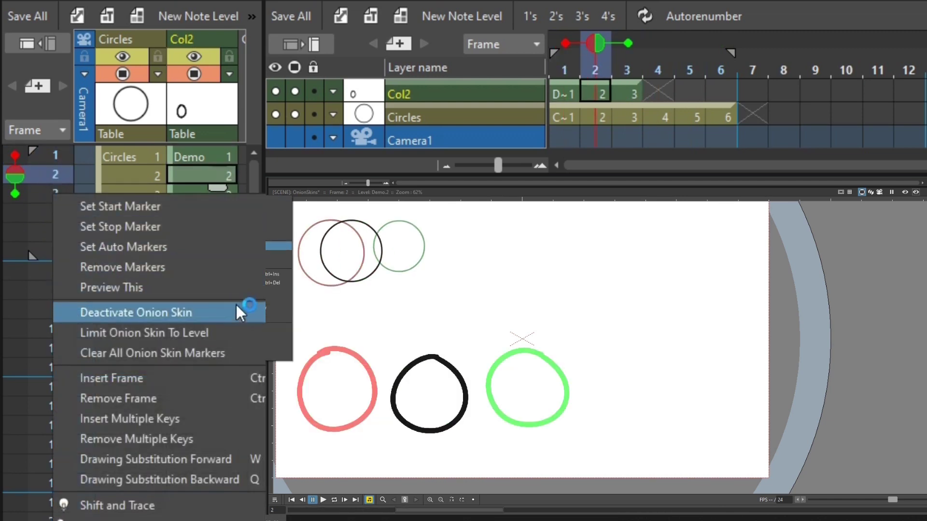
click(230, 332)
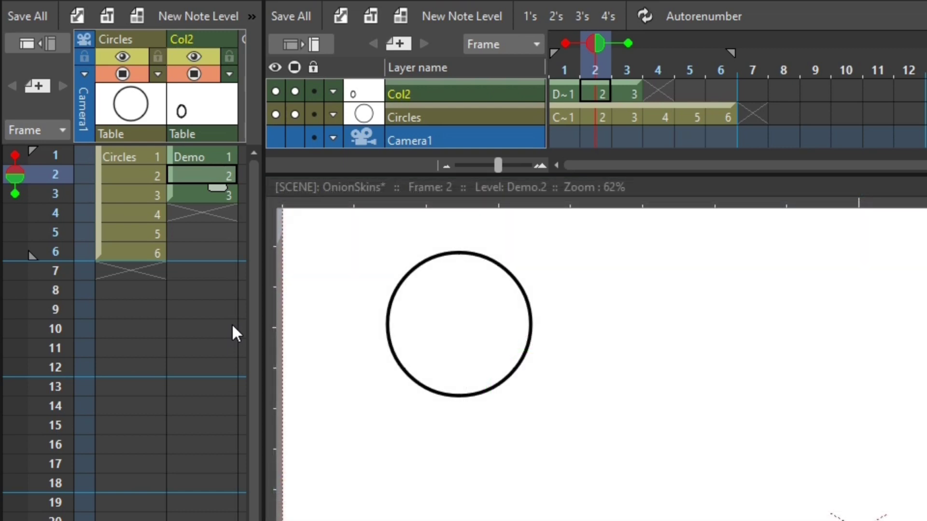
Add fixed onion skin markers at frames 1 and 4, then use Clear All Onion Skin Markers
right_click(51, 175)
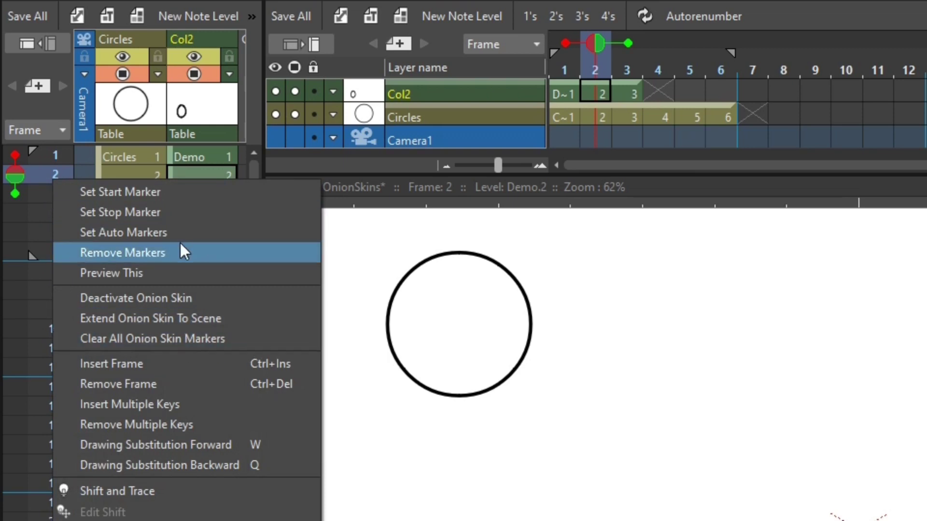
key(Escape)
click(7, 154)
click(7, 212)
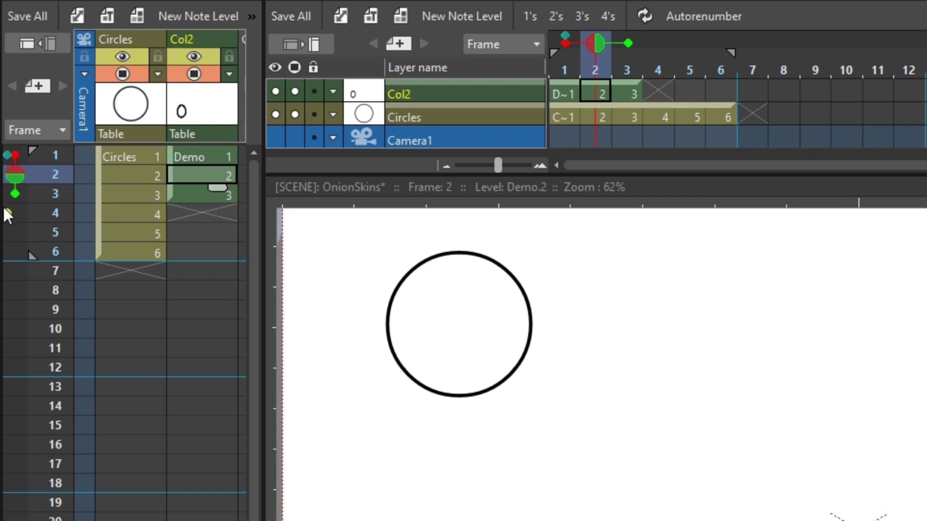
right_click(54, 174)
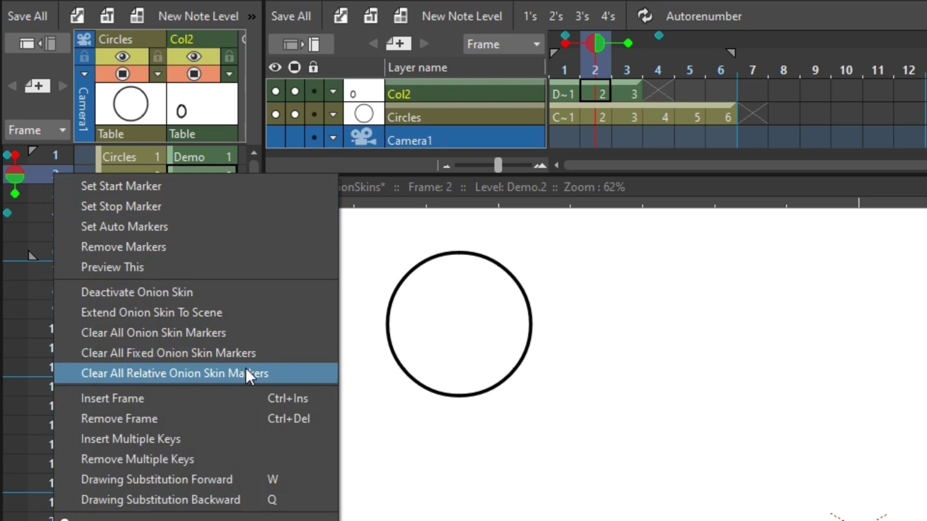
click(199, 332)
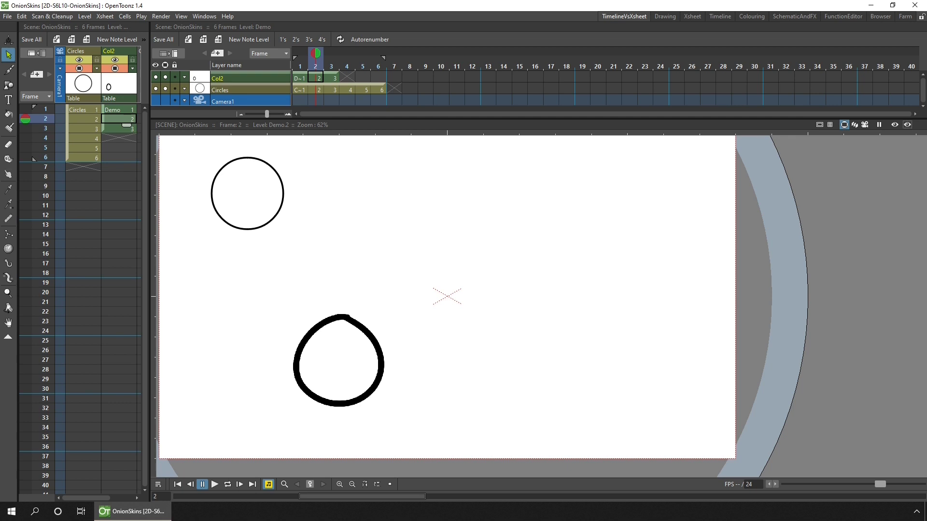
Open the Onion Skin category of File > Preferences and toggle Onion Skin off and back on
click(7, 17)
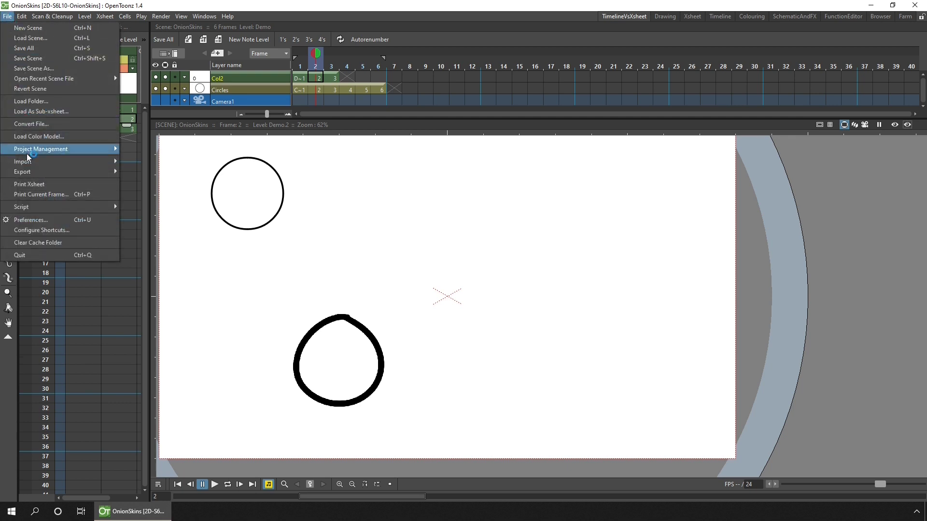
click(80, 221)
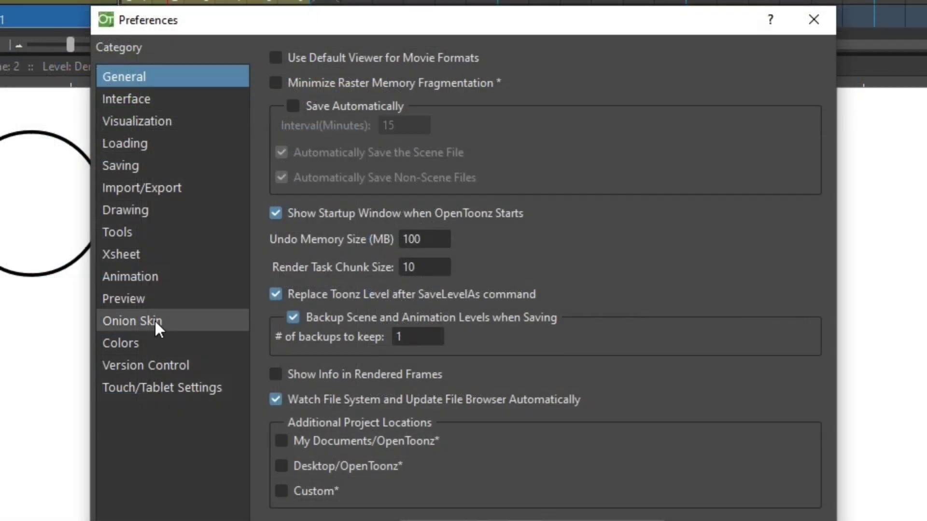
click(158, 326)
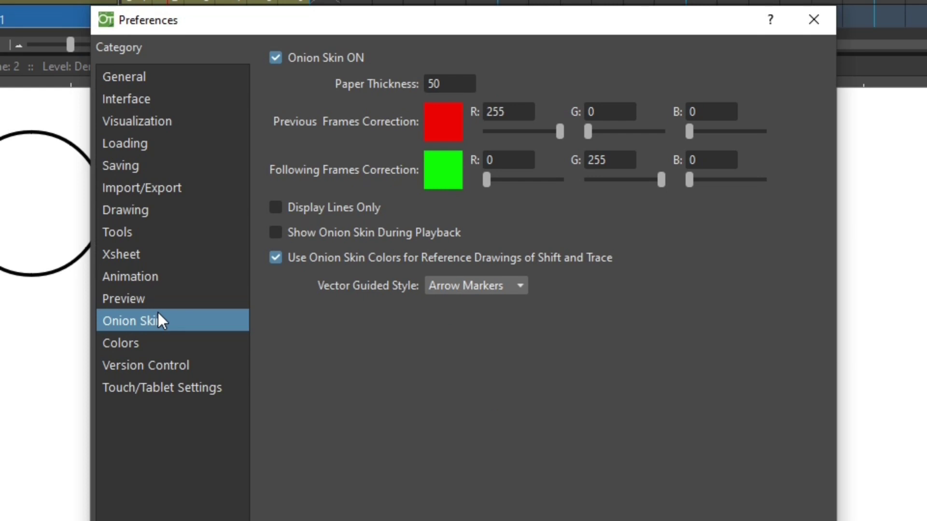
click(276, 58)
click(276, 58)
Try Paper Thickness values 100 and 0, then set it back to 50
double_click(457, 83)
text(100)
key(BackSpace)
key(BackSpace)
key(BackSpace)
text(0)
key(BackSpace)
text(50)
click(560, 130)
Adjust the Previous Frames correction colour in the colour picker, ending at R 255, G 0, B 21
drag(527, 133, 579, 130)
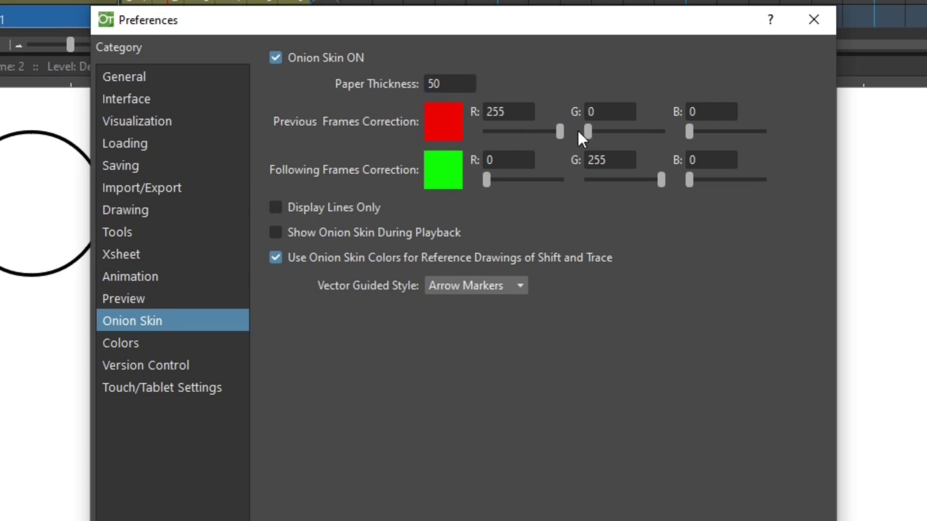
click(441, 119)
click(418, 357)
drag(410, 366, 437, 365)
click(701, 213)
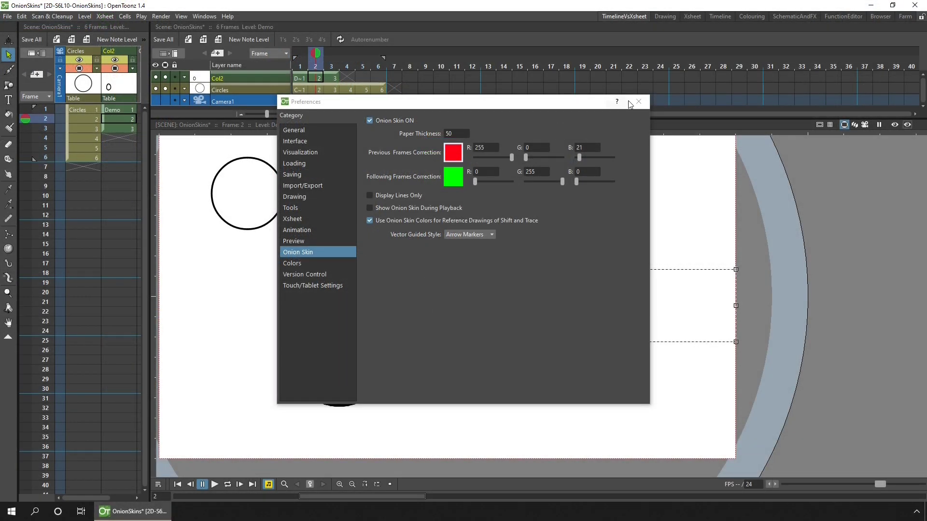
Close the Preferences window to return to the OnionSkins scene on frame 2
click(814, 20)
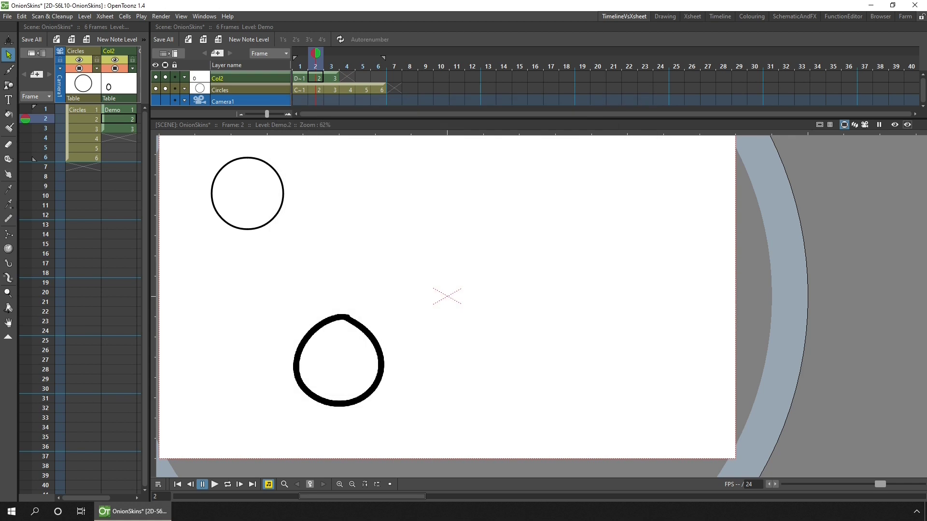